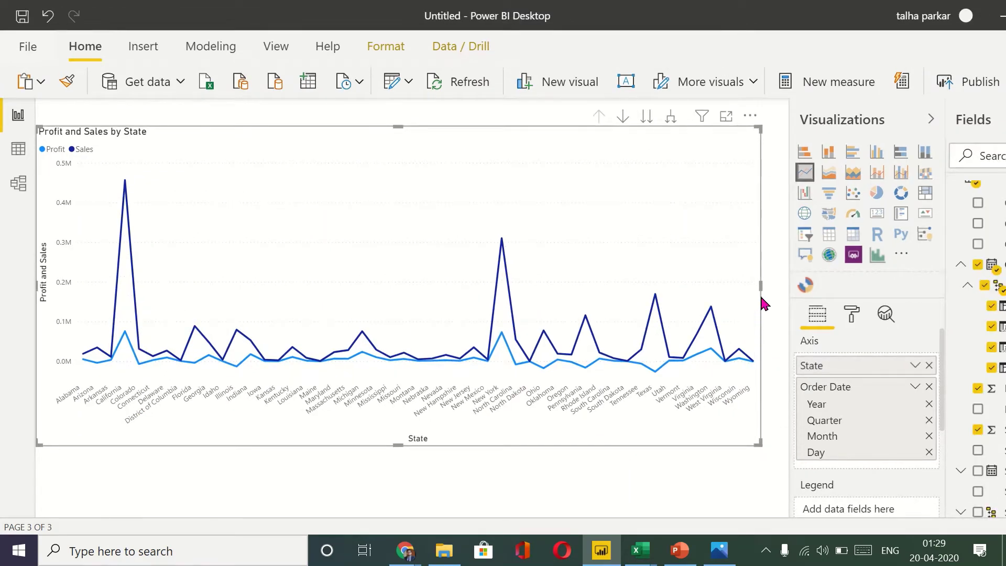
Widen the Profit and Sales by State line chart to the page's edge and turn on its drill-down mode.
drag(762, 287, 786, 283)
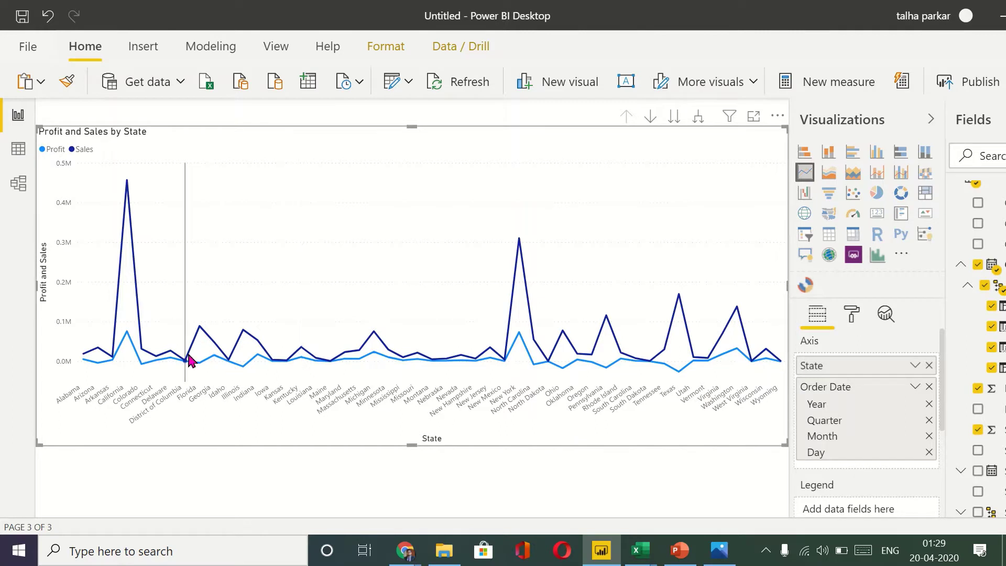
mouse_move(111, 360)
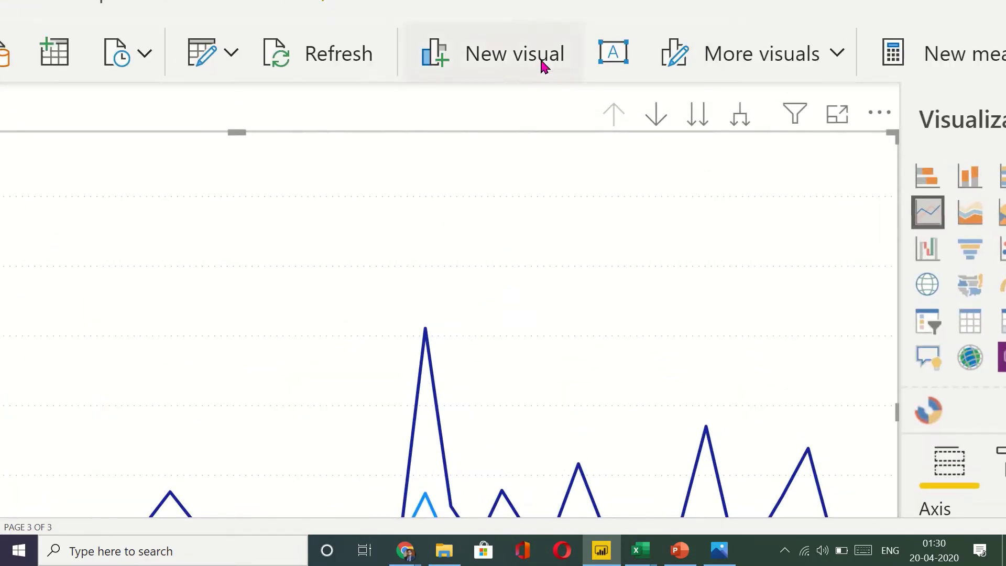
click(655, 115)
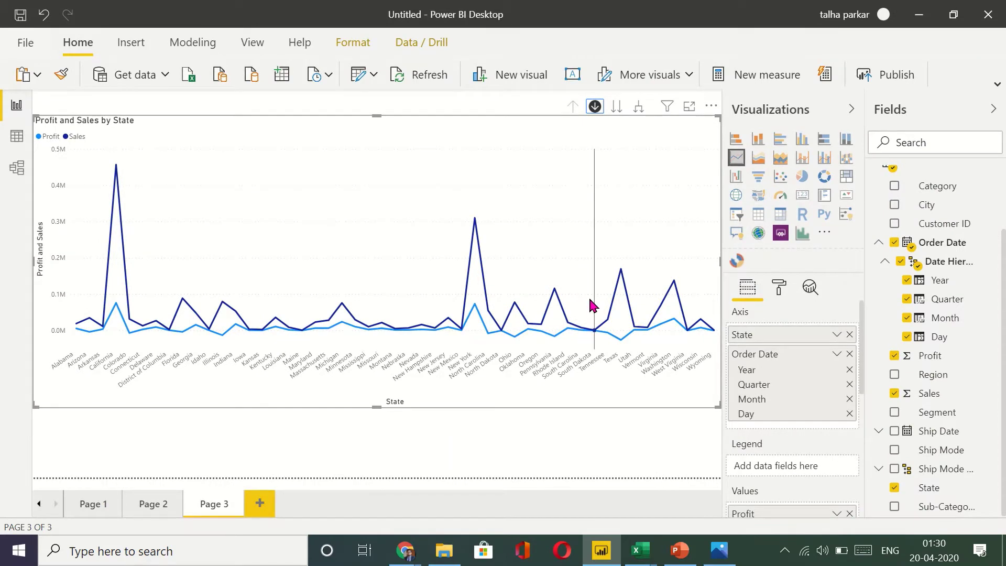
Collapse the Visualizations and Fields panes to give the report canvas more room.
click(851, 110)
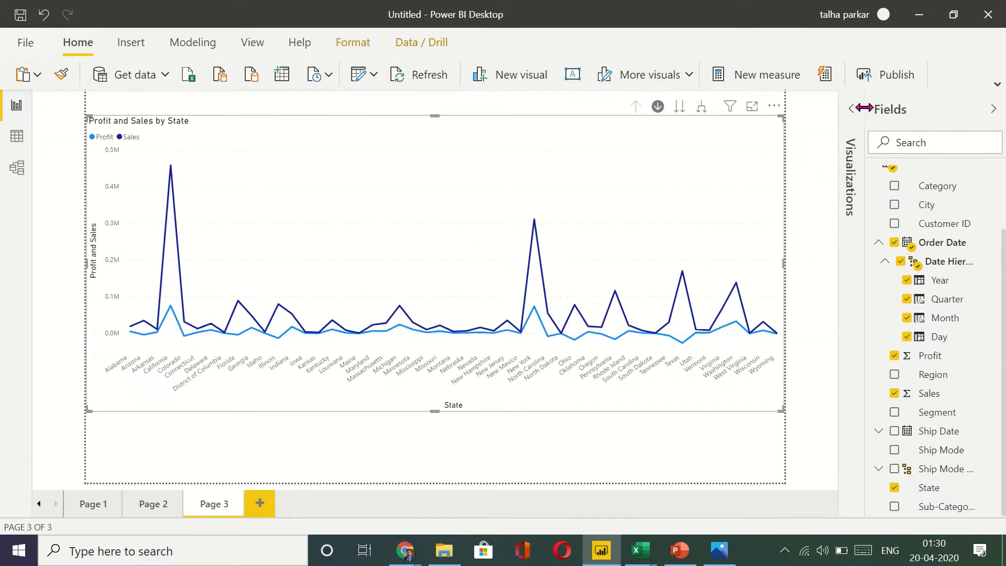
click(992, 107)
mouse_move(738, 189)
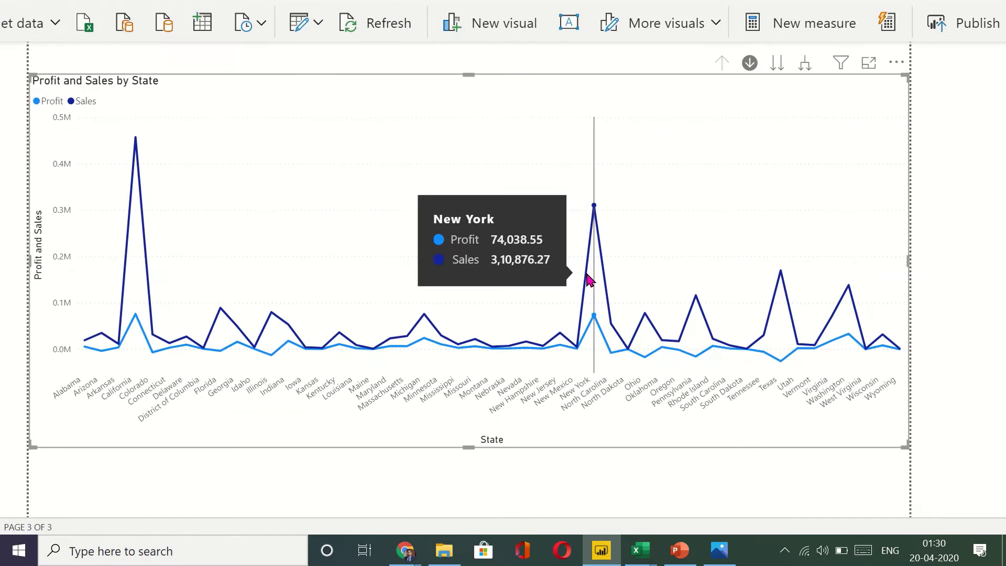
Drill down in the line chart through New Mexico, 2015 and Qtr 4 to the monthly profit and sales.
scroll(592, 371, up, 5)
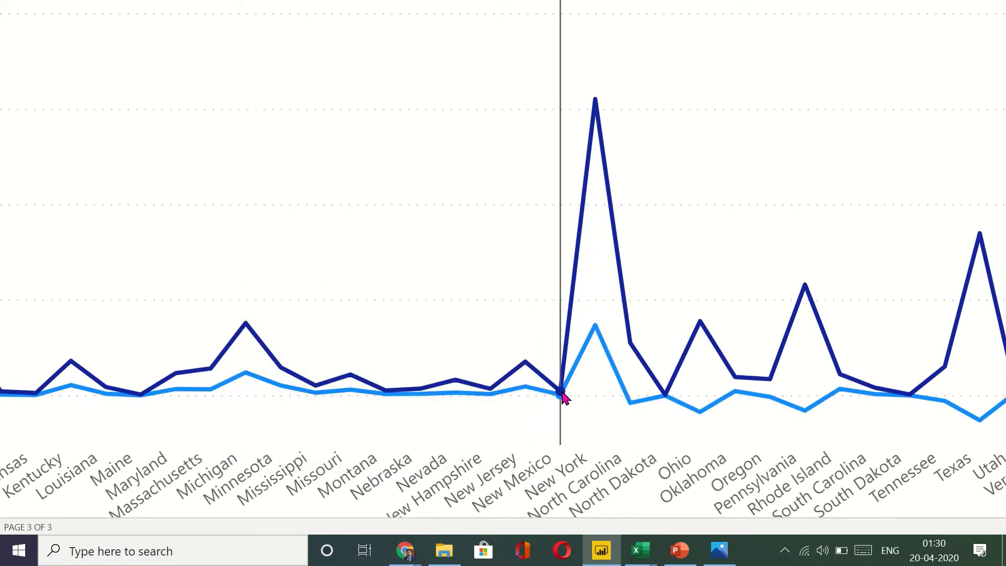
mouse_move(562, 394)
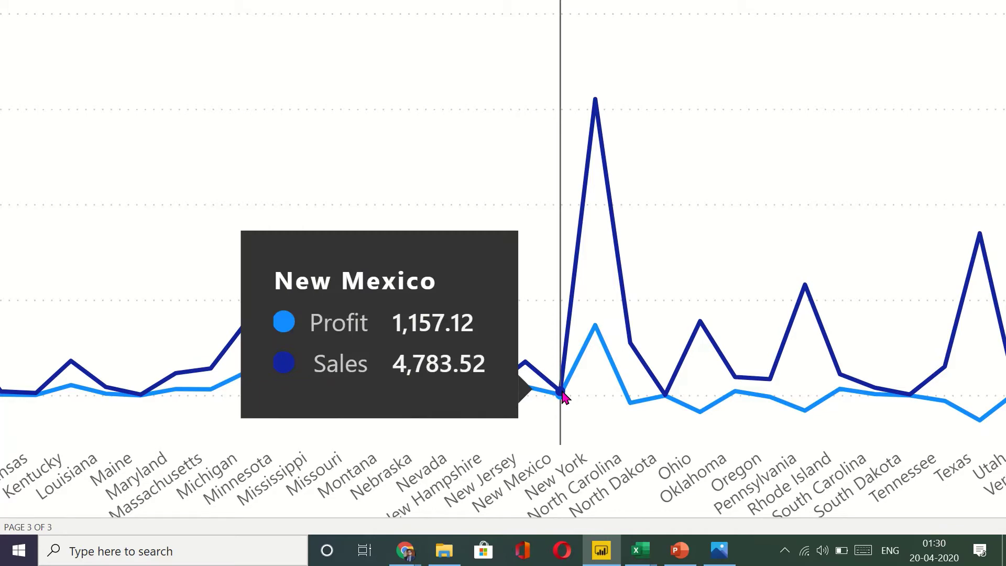
click(563, 395)
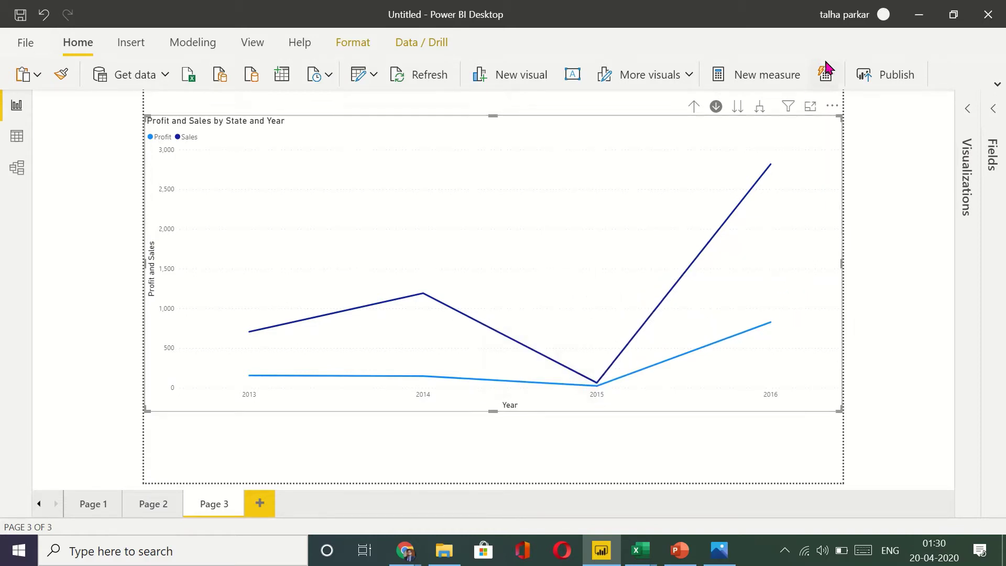
click(596, 384)
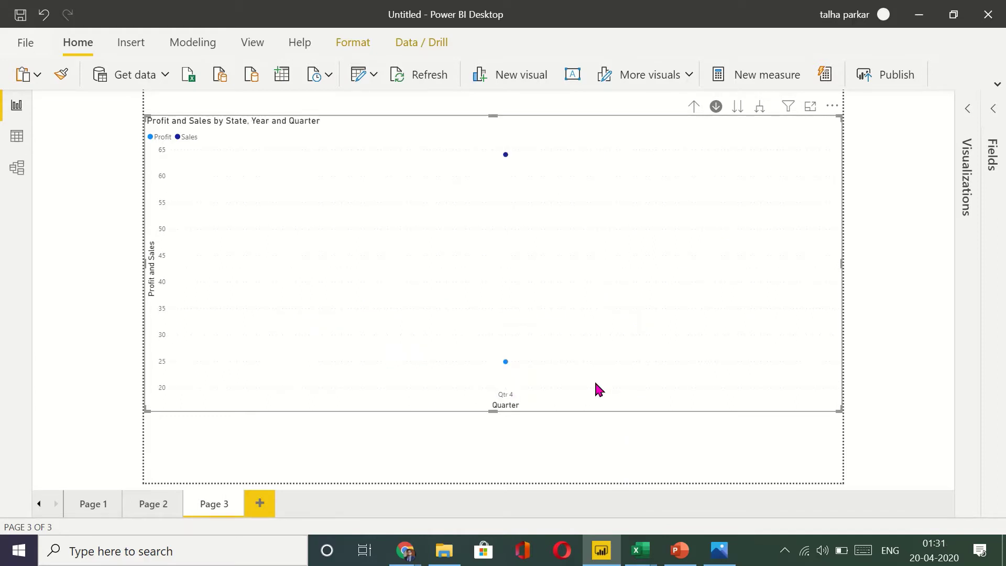
mouse_move(526, 370)
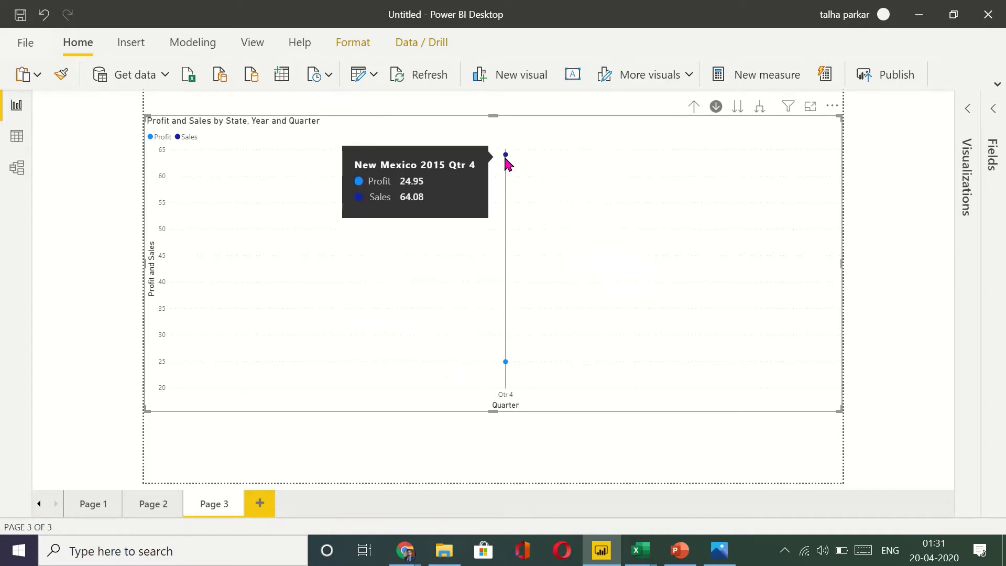
click(506, 362)
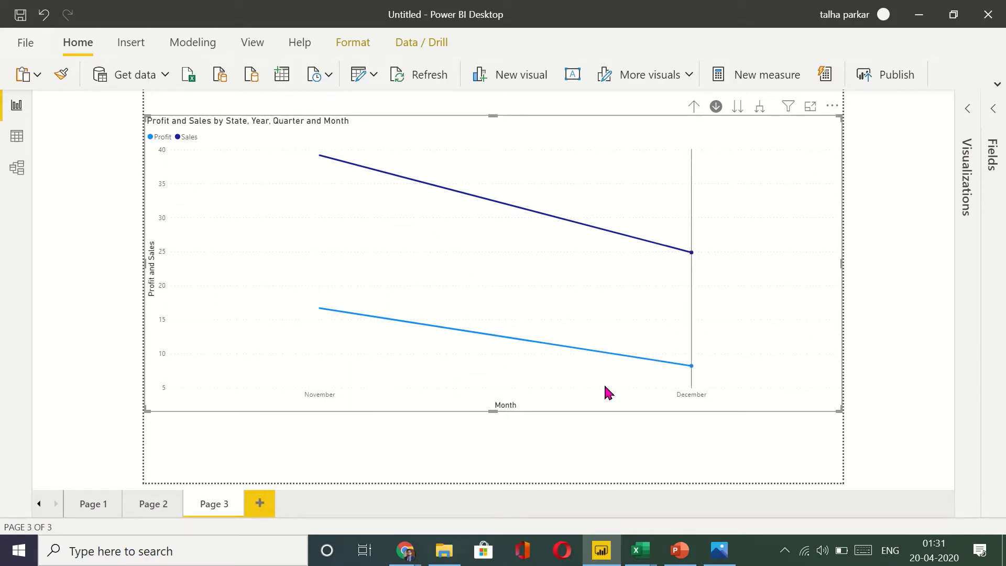
mouse_move(604, 389)
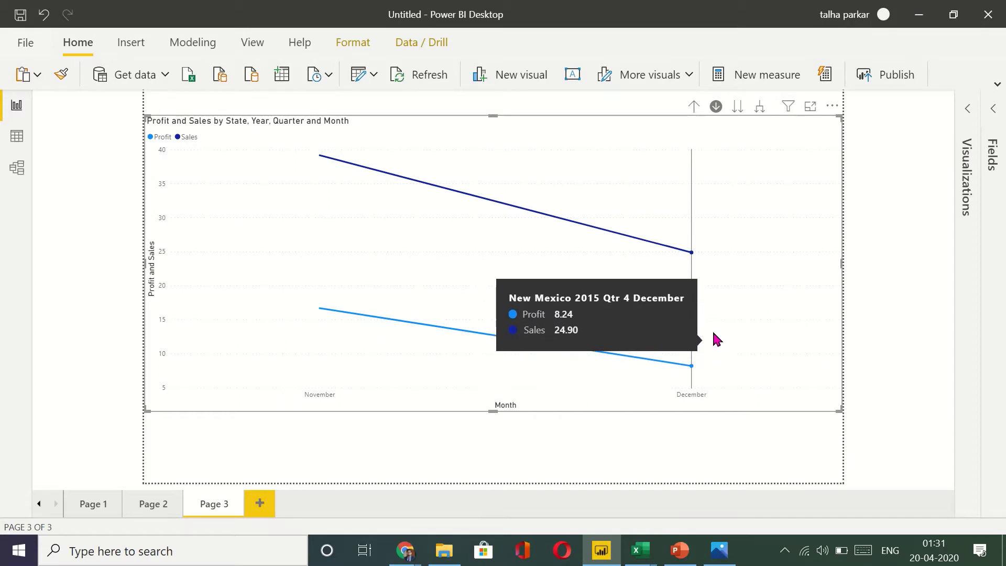
Drill the chart back up from the Month level to the State level and turn off drill-down mode.
click(709, 148)
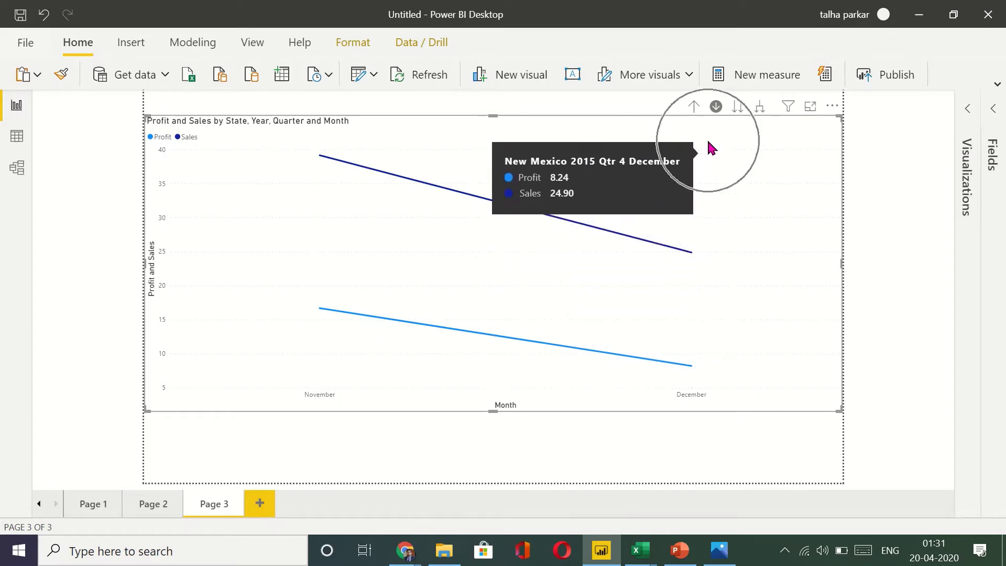
click(701, 128)
click(695, 119)
click(696, 120)
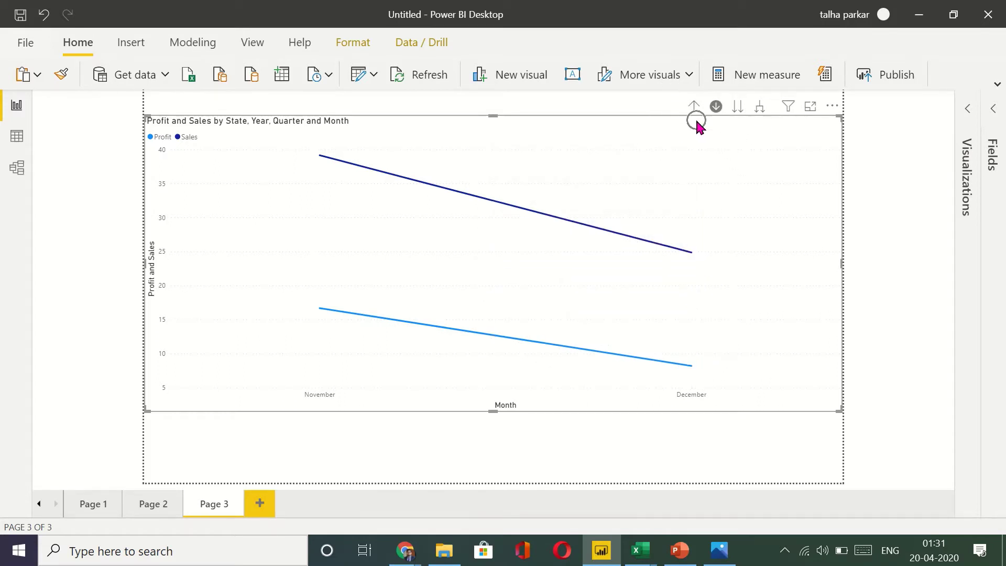
click(696, 117)
click(695, 114)
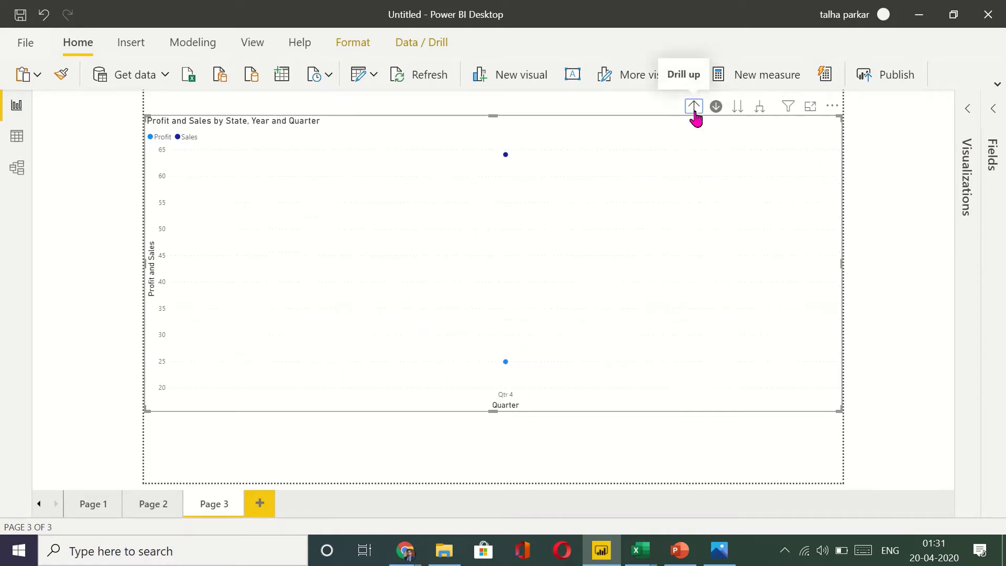
click(694, 114)
click(695, 114)
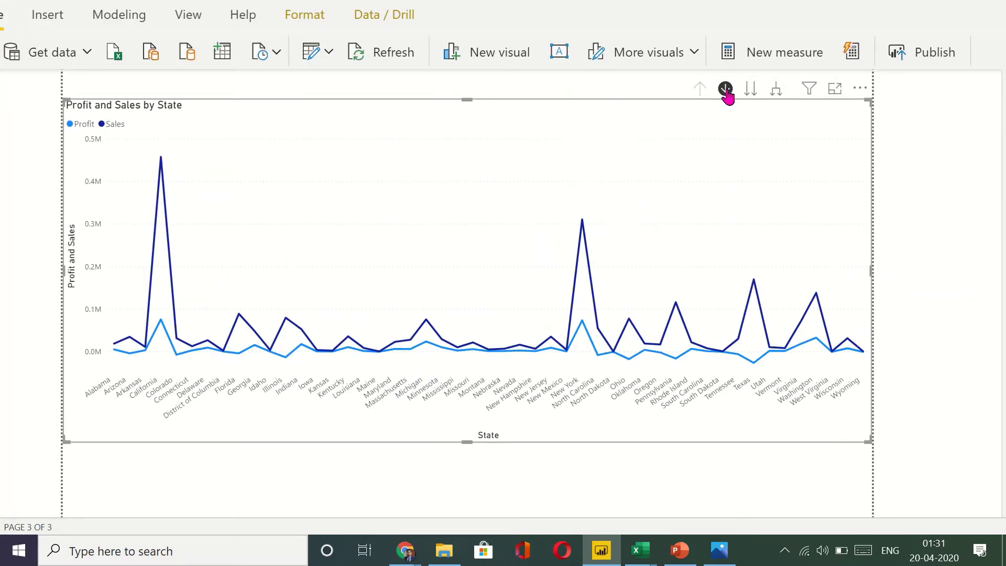
click(716, 108)
click(727, 89)
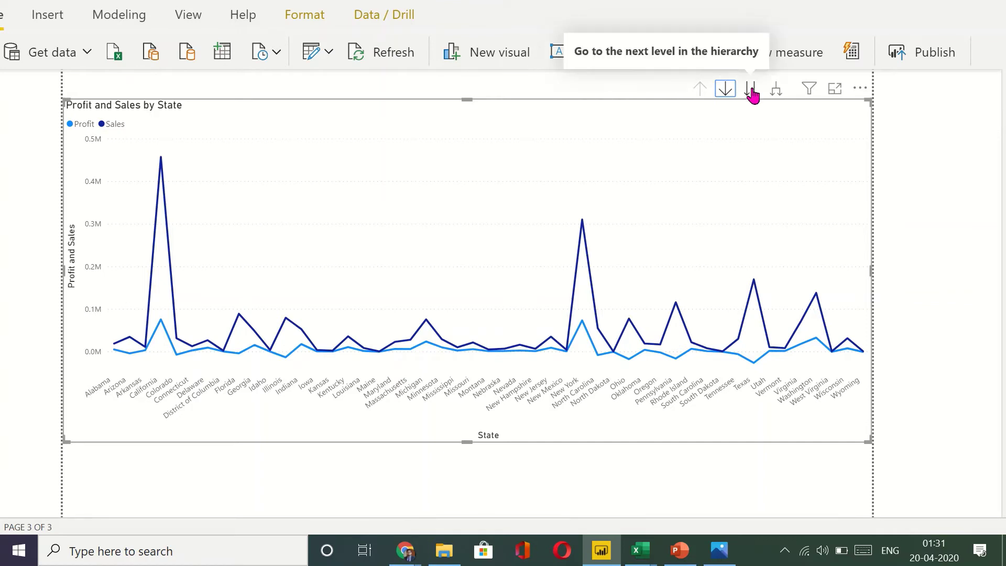
Move the whole chart to the next hierarchy level repeatedly, through Year, Quarter and Month down to Day.
click(751, 90)
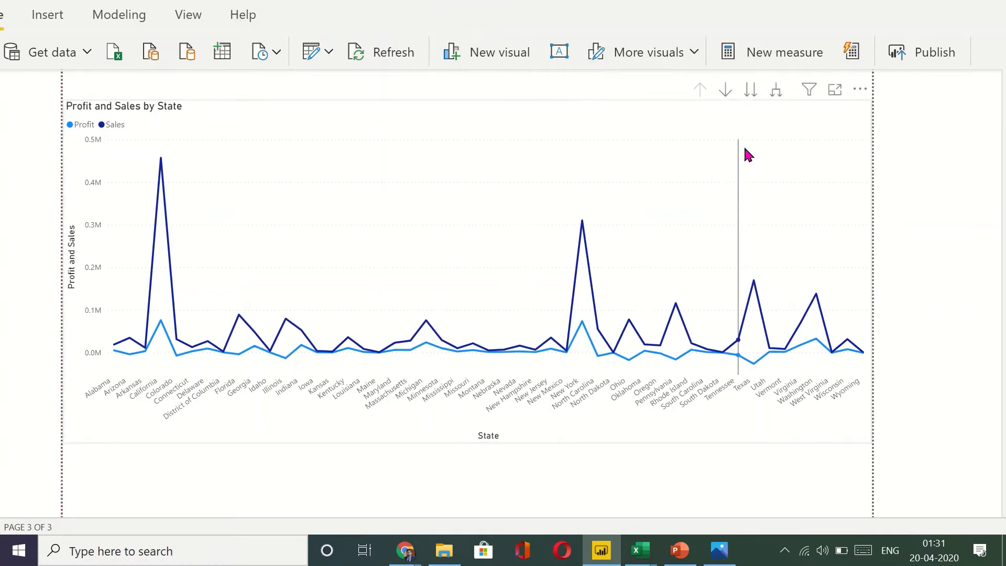
click(751, 90)
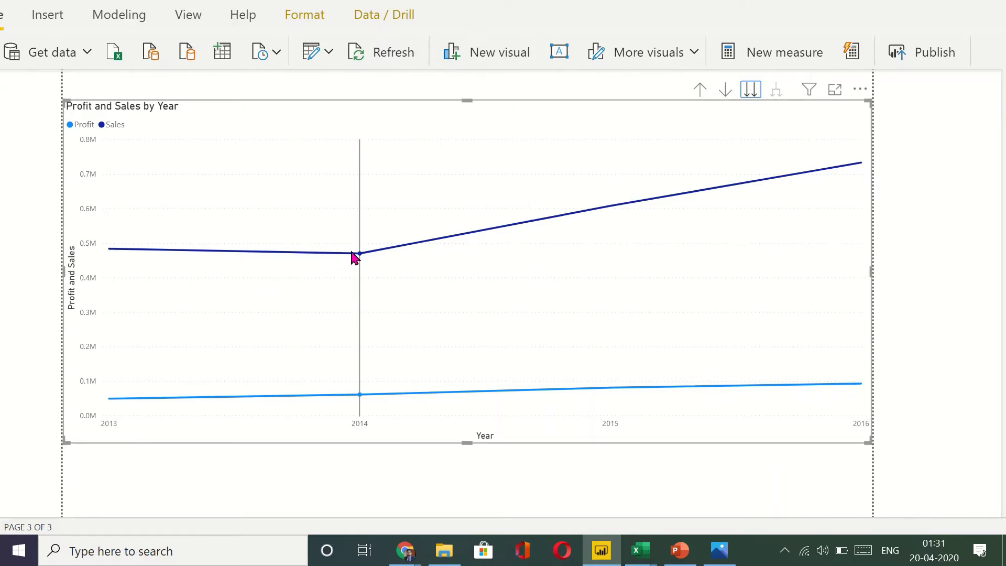
mouse_move(360, 255)
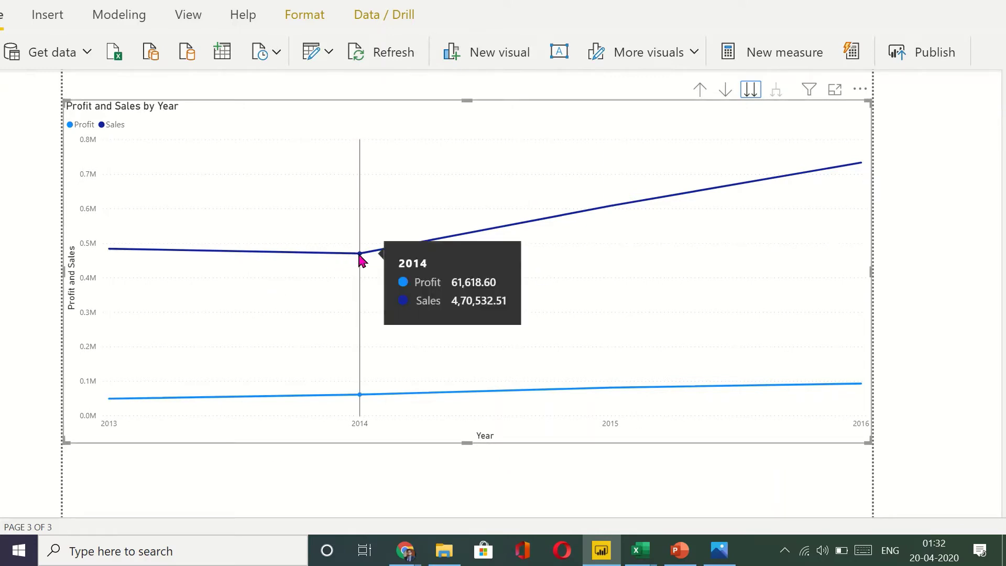
click(750, 90)
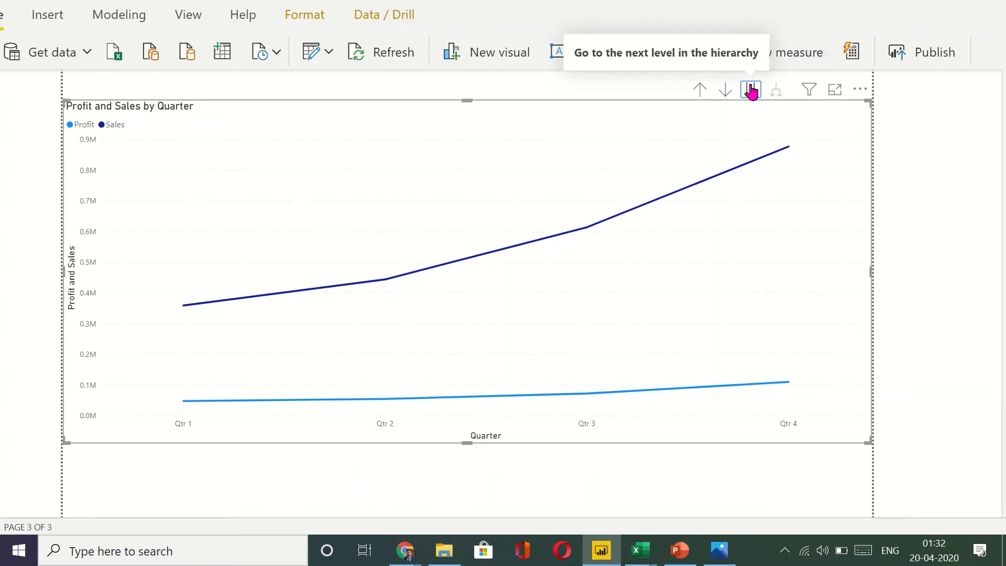
click(750, 90)
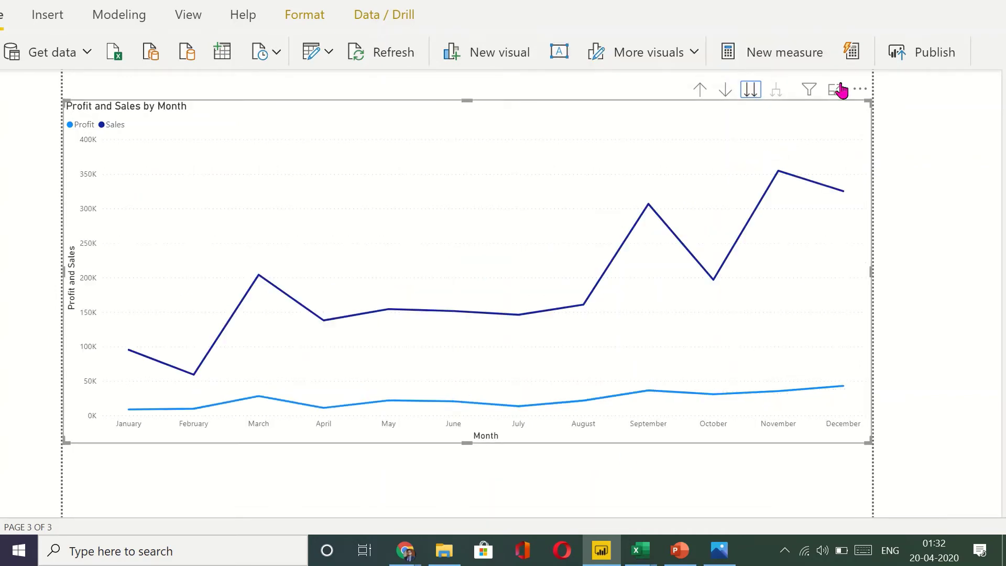
click(752, 91)
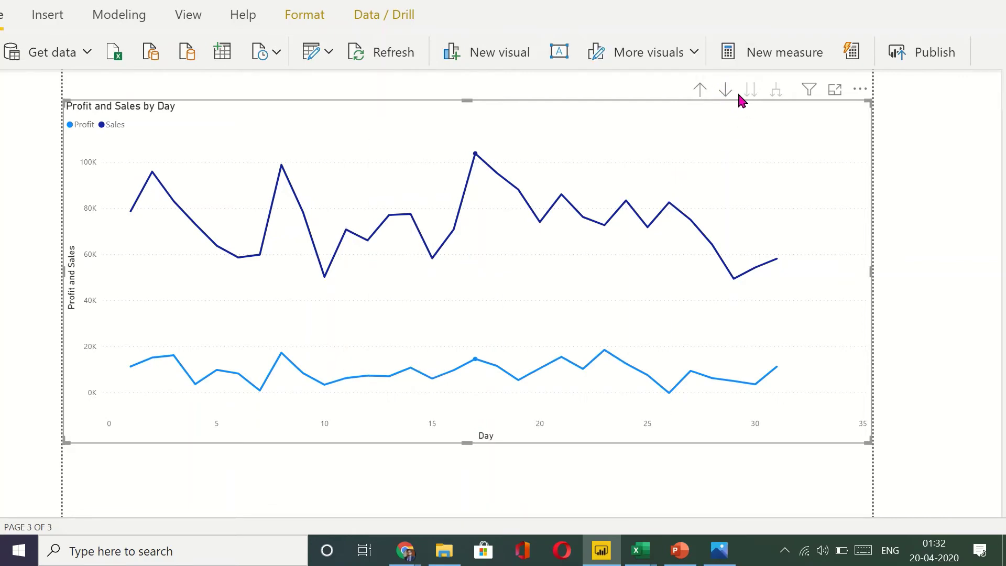
mouse_move(468, 256)
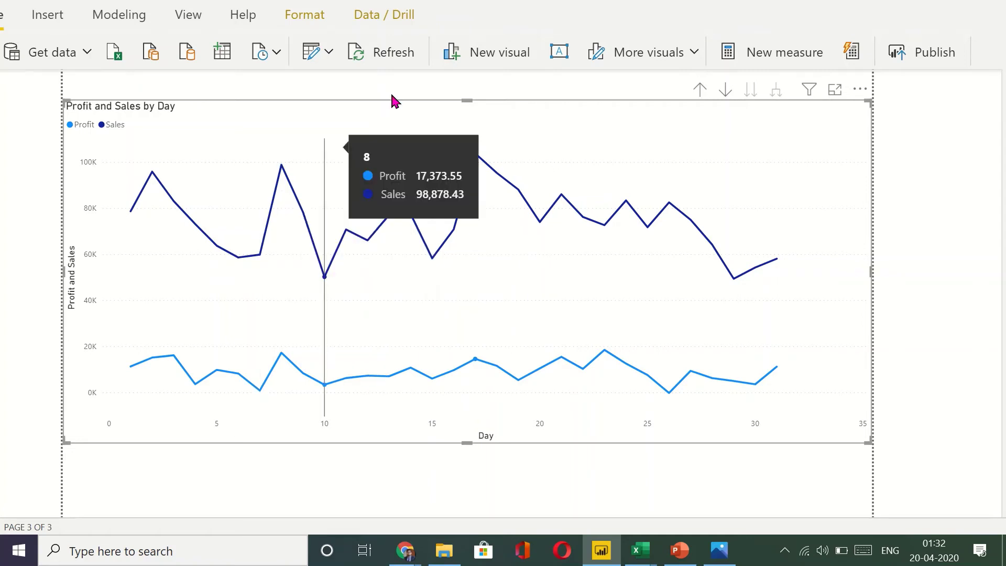
Drill the chart up from the Day level to the State level.
click(701, 92)
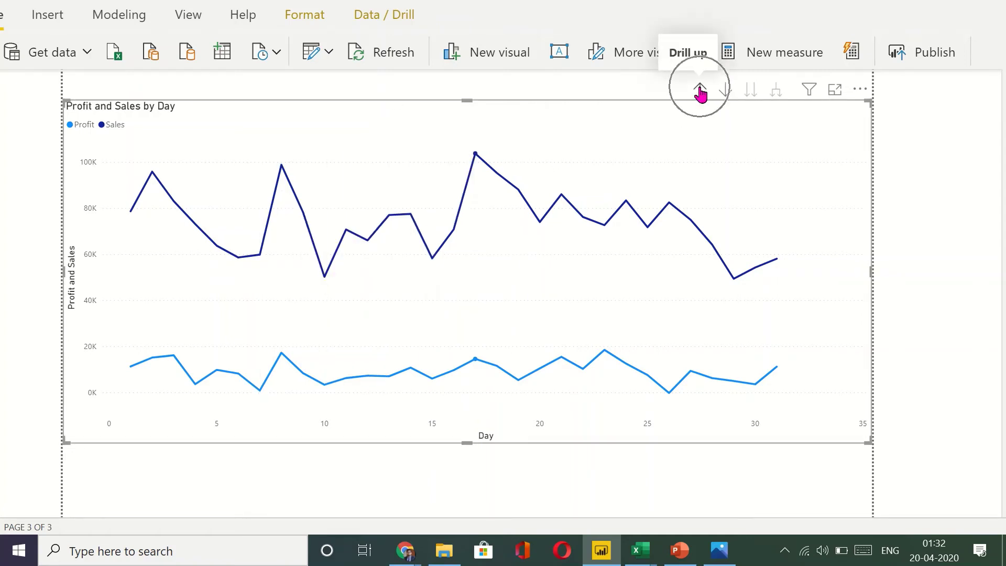
click(700, 92)
click(701, 93)
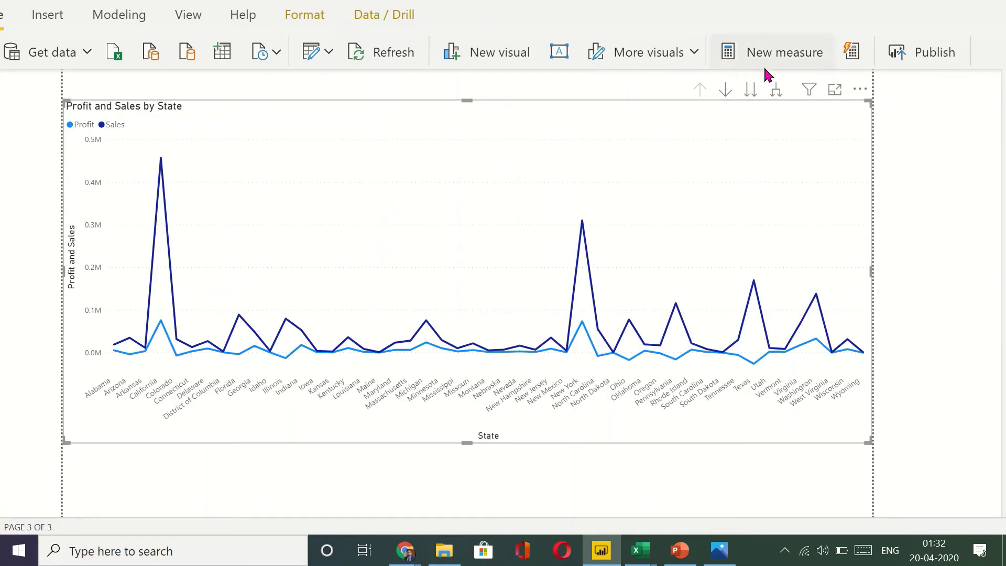
Expand the chart down one hierarchy level so the axis combines State and Year.
click(780, 101)
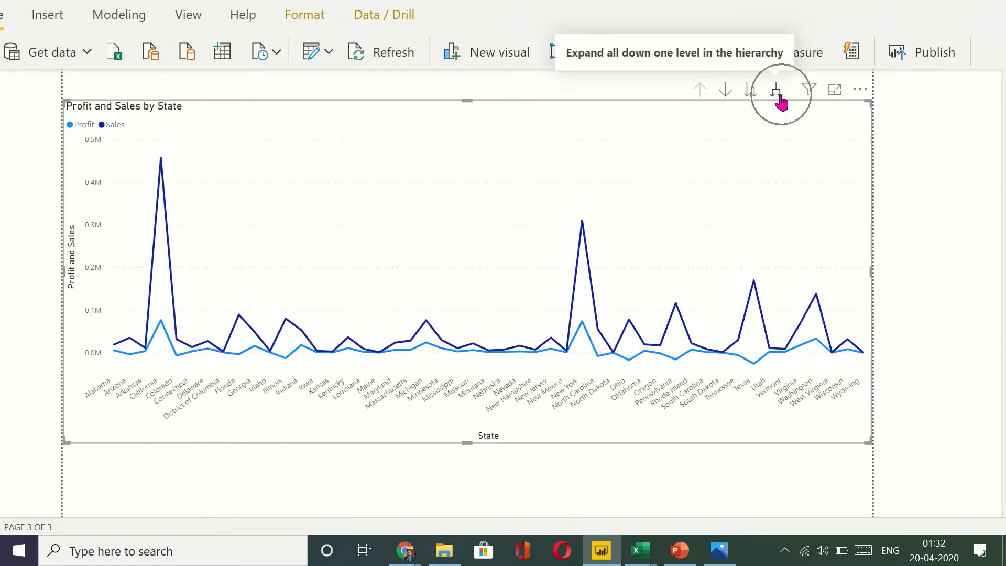
click(780, 101)
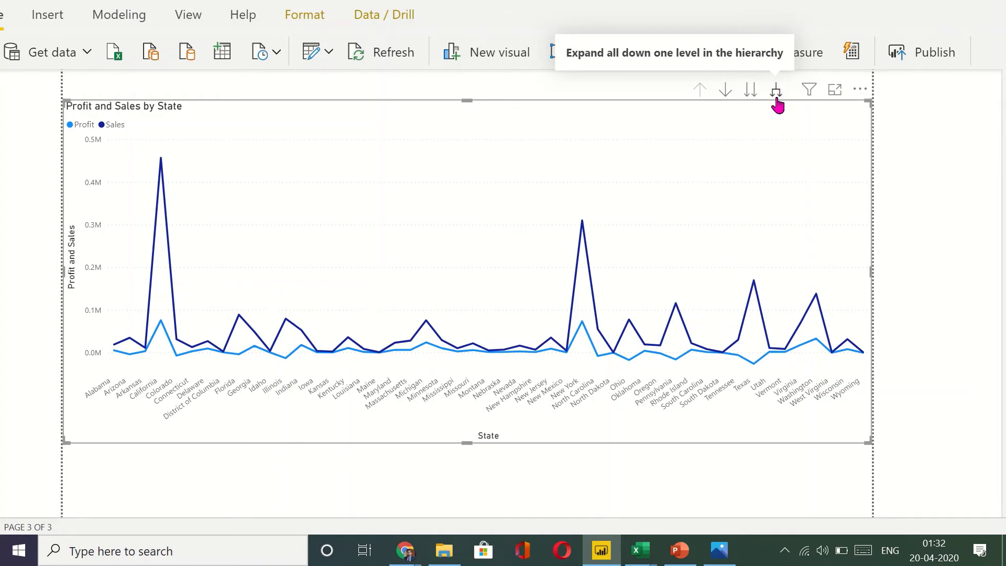
click(777, 99)
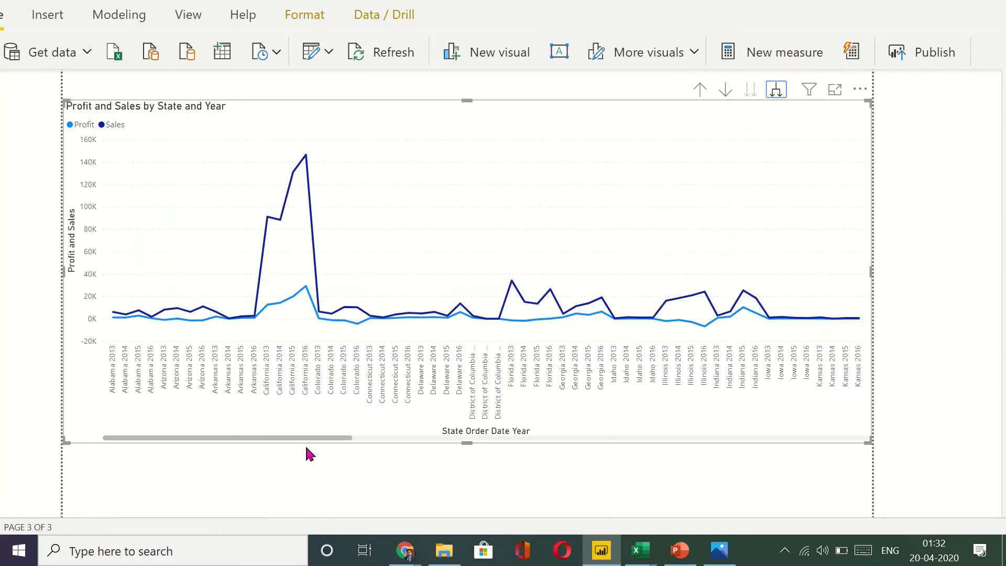
Examine the combined state and year labels and their profit and sales along the expanded chart's axis.
drag(324, 443, 394, 440)
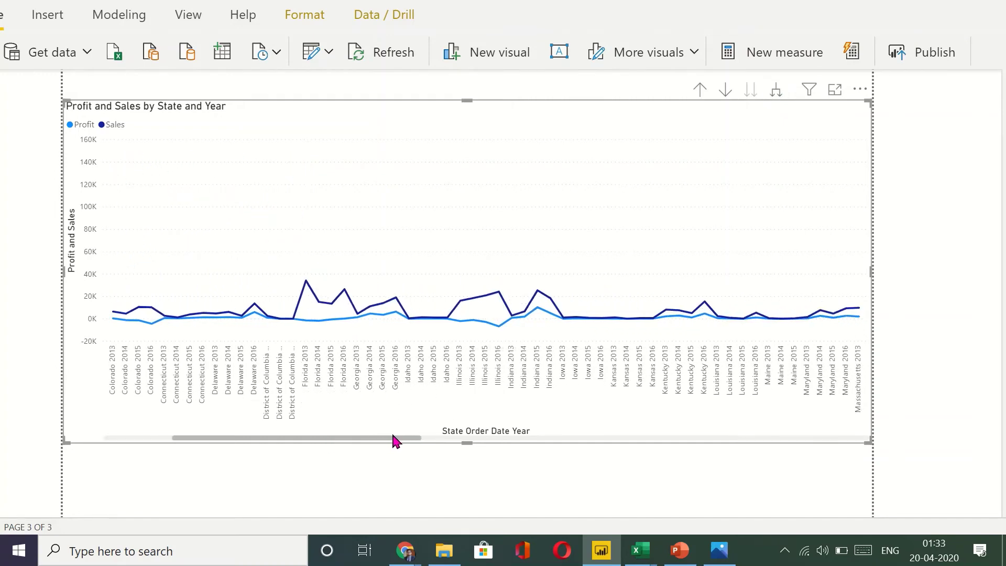
scroll(326, 377, up, 2)
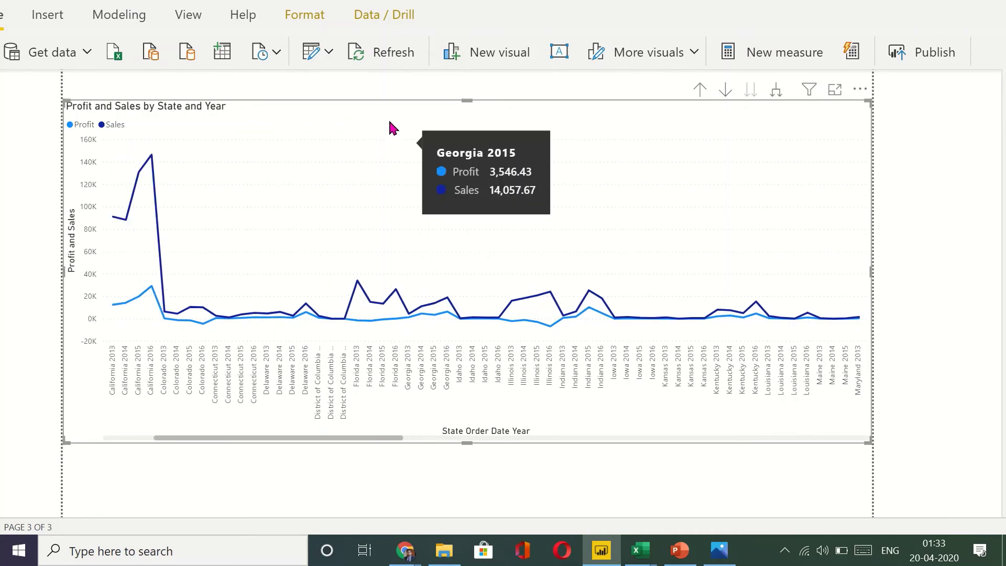
scroll(390, 128, down, 3)
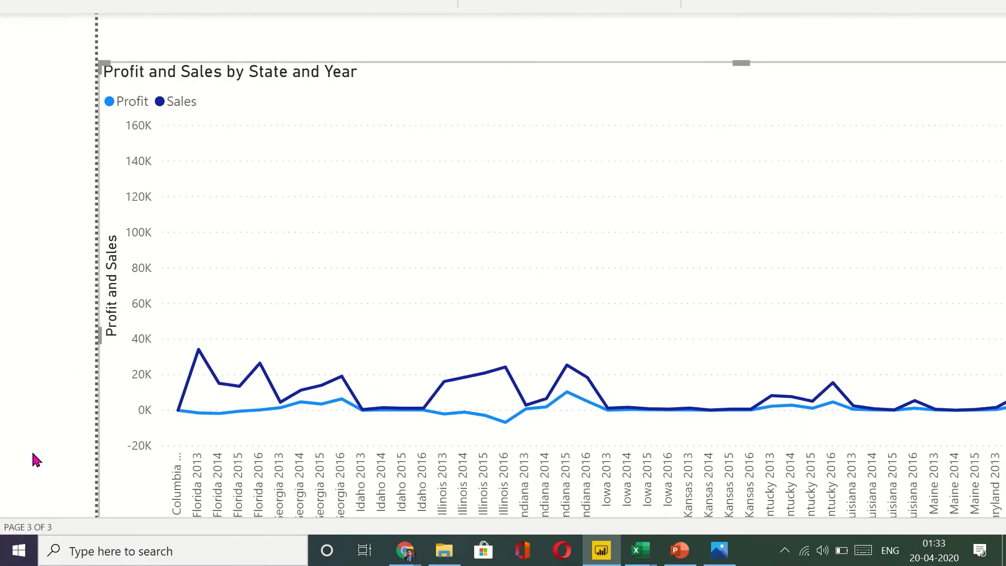
scroll(31, 451, down, 3)
scroll(207, 356, up, 3)
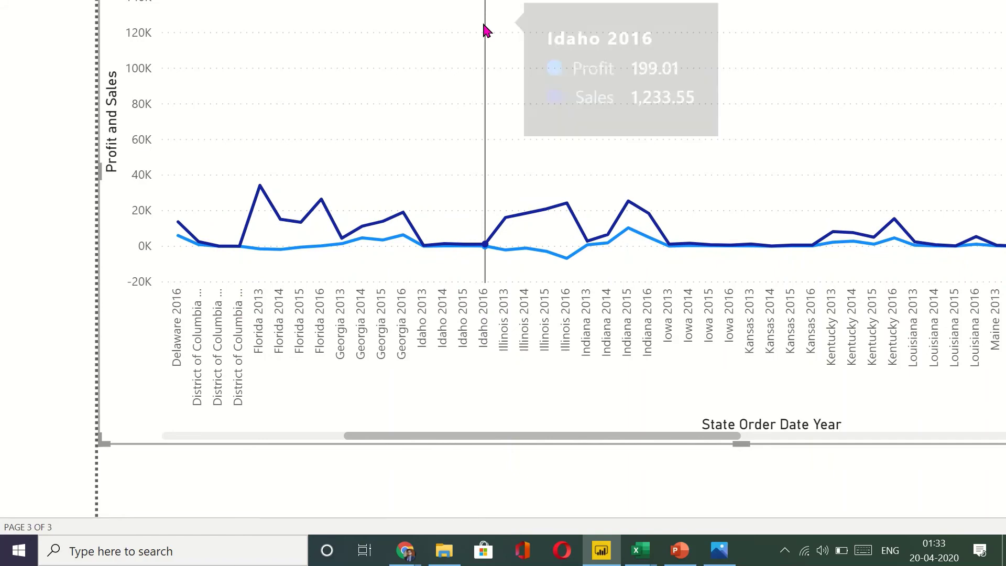
scroll(395, 56, up, 5)
scroll(397, 56, down, 1)
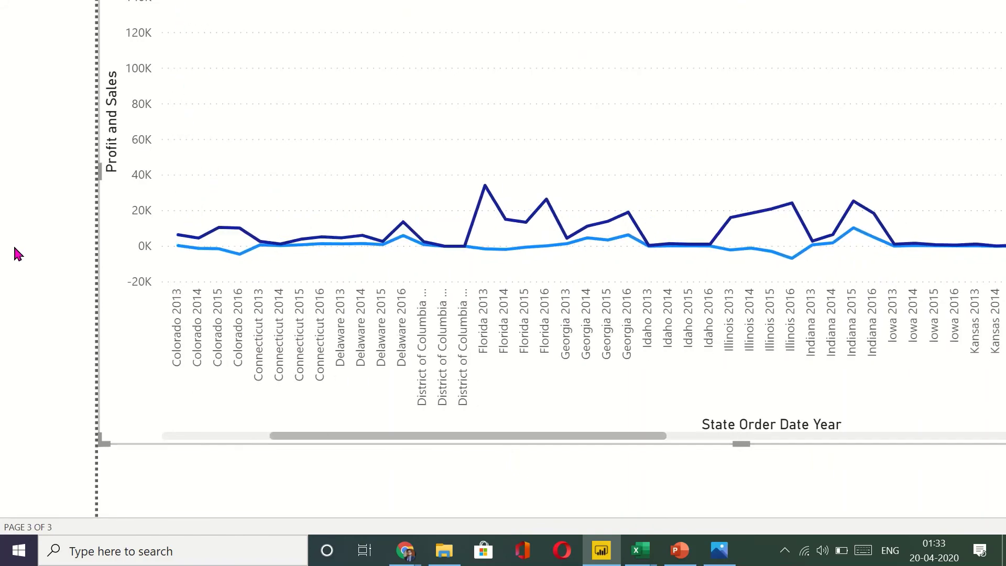
scroll(15, 247, up, 4)
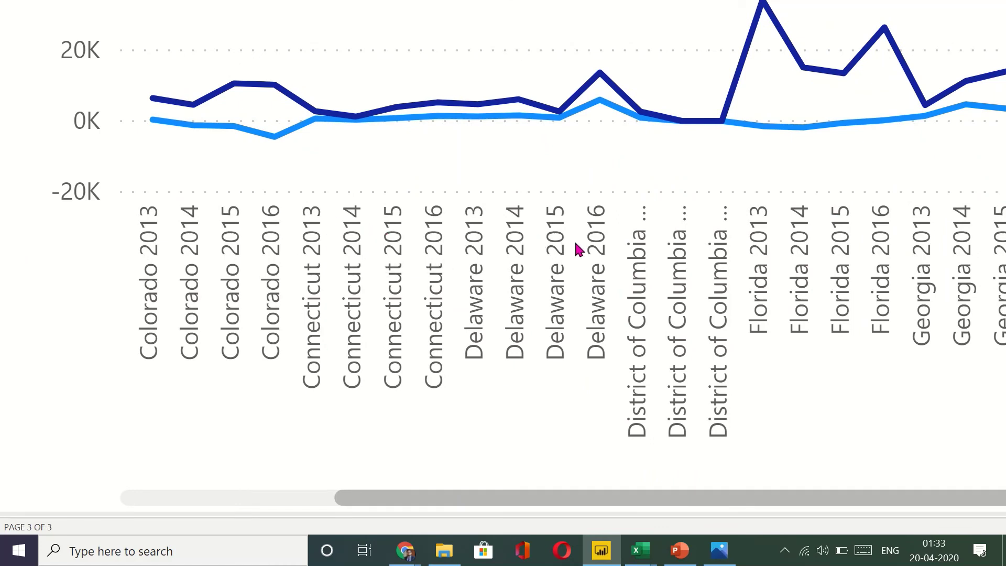
Examine profit and sales for the remaining state and year combinations through West Virginia 2013, and return to the Alabama entries.
scroll(590, 252, down, 1)
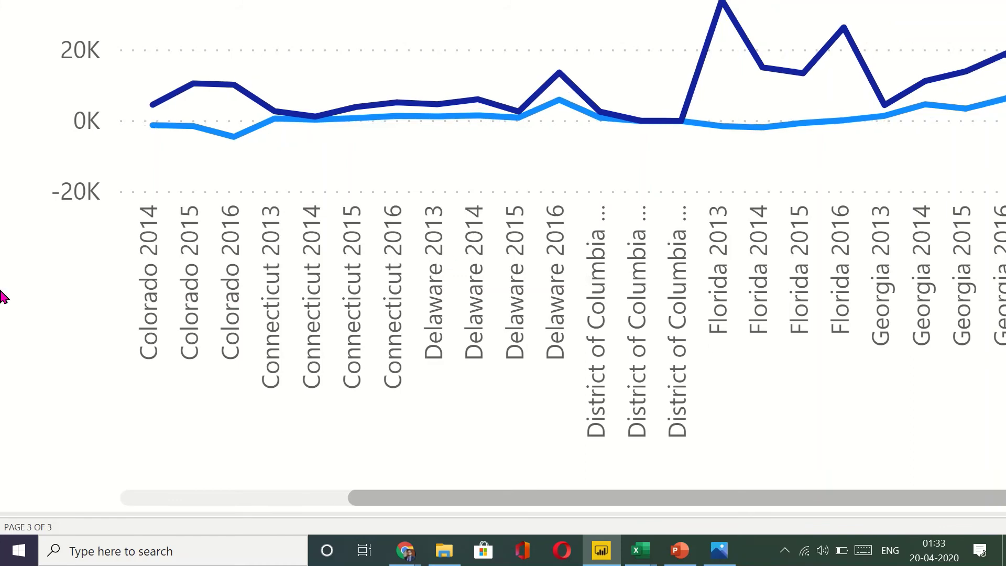
scroll(2, 296, down, 5)
key(Escape)
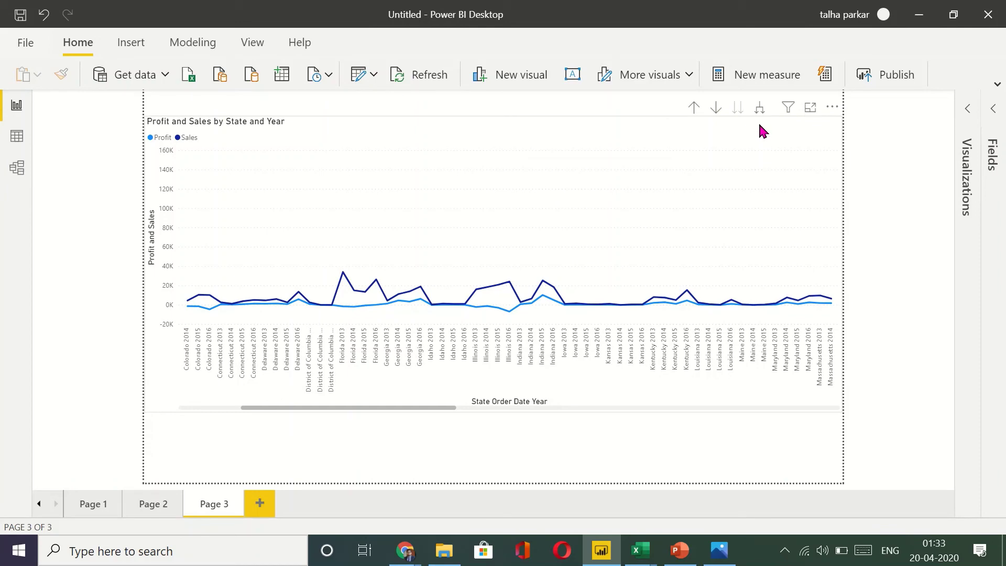
drag(450, 409, 793, 403)
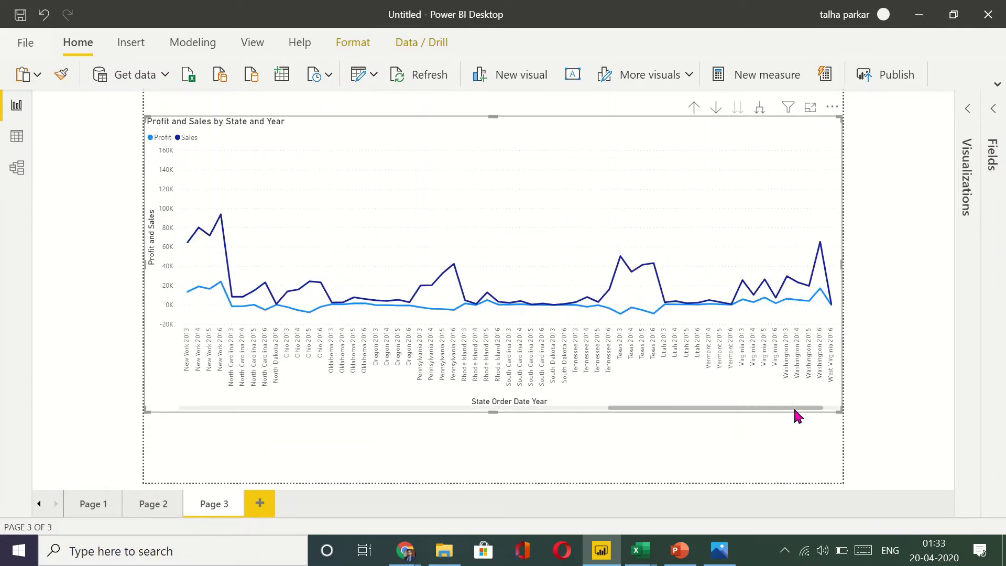
scroll(822, 409, up, 3)
drag(638, 414, 141, 422)
click(142, 422)
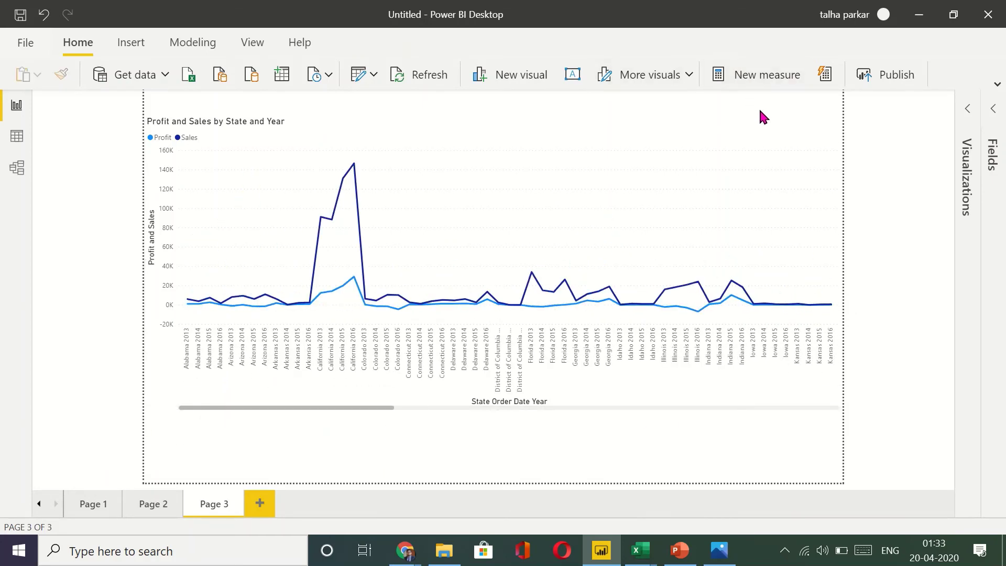
Expand the chart down the hierarchy three more levels, adding Quarter, Month and Day to the State and Year axis.
click(750, 146)
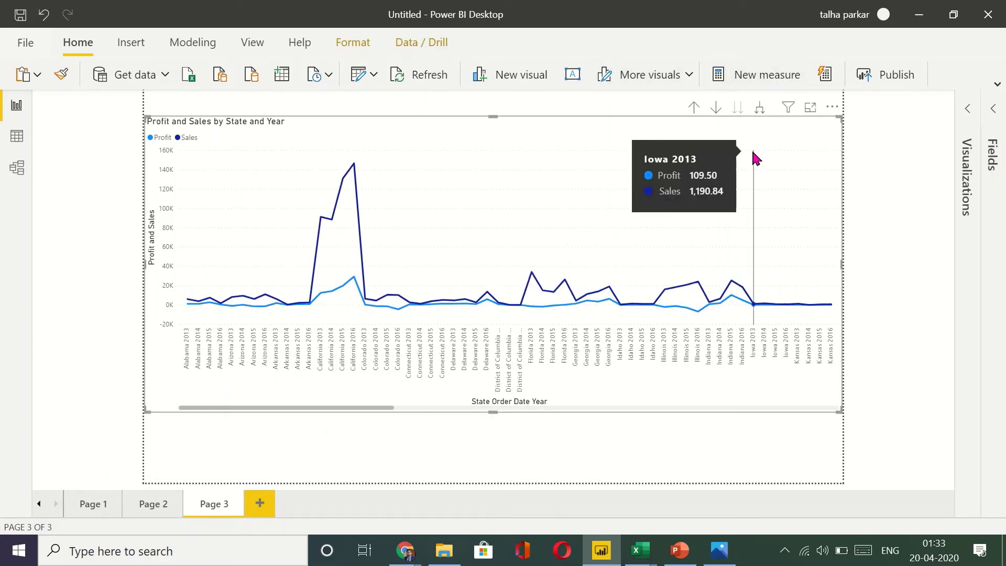
click(763, 108)
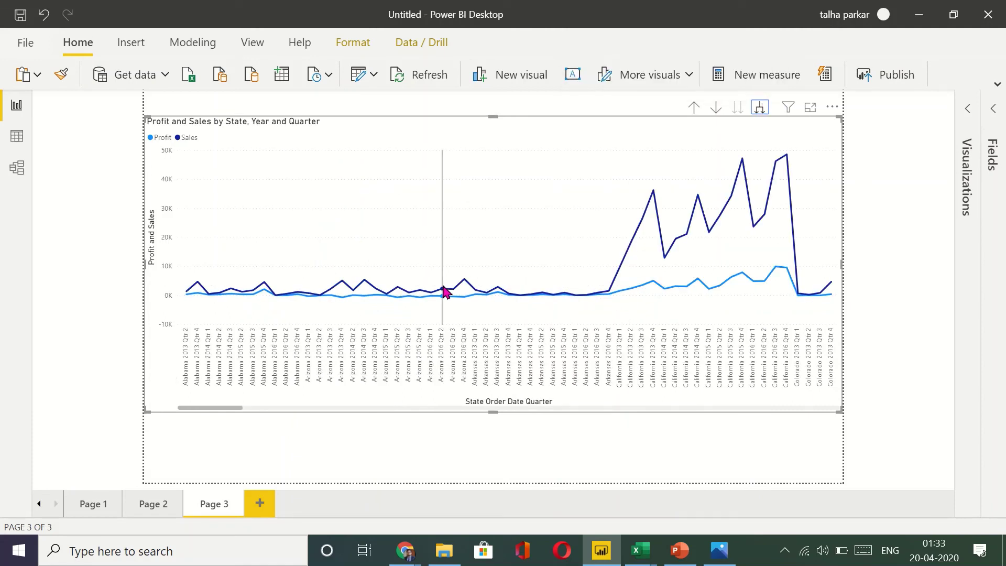
click(759, 110)
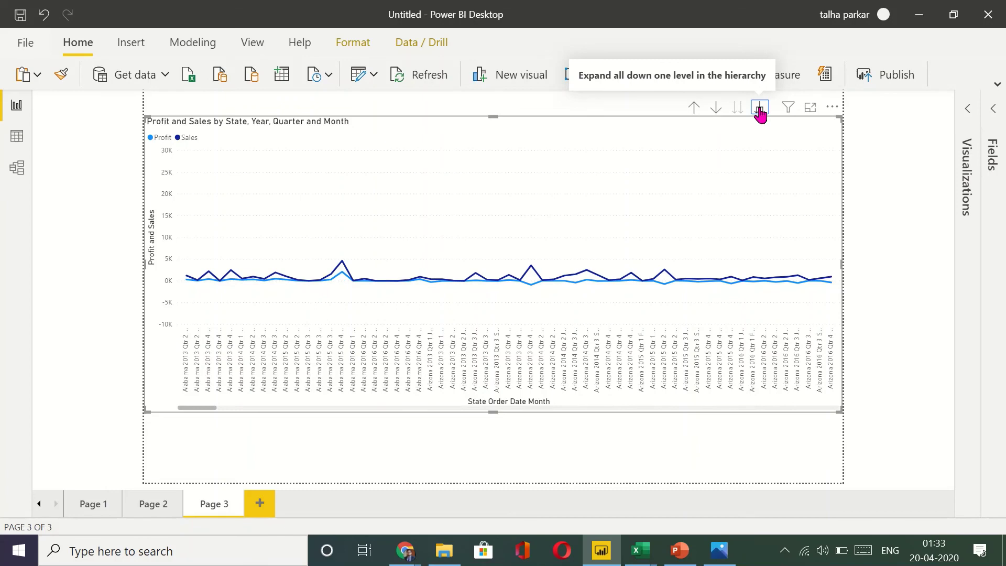
click(760, 110)
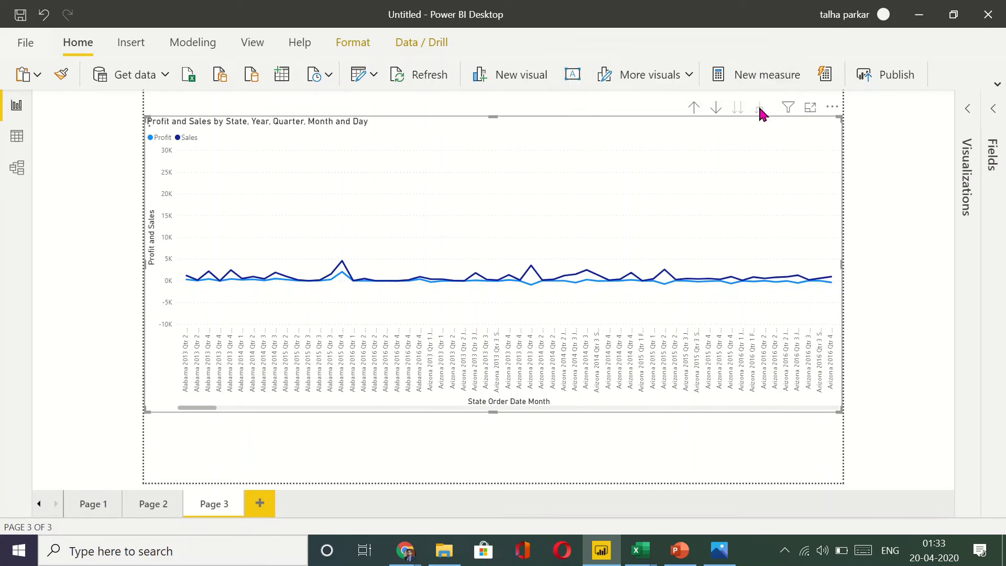
Drill the fully expanded chart up four levels so it shows profit and sales by State only.
click(695, 108)
click(695, 108)
click(695, 108)
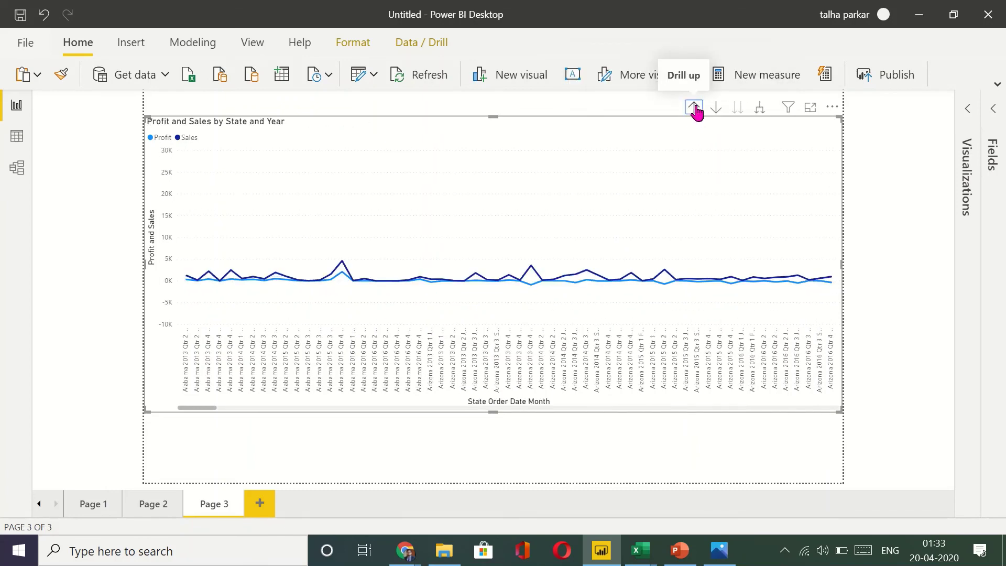
click(694, 108)
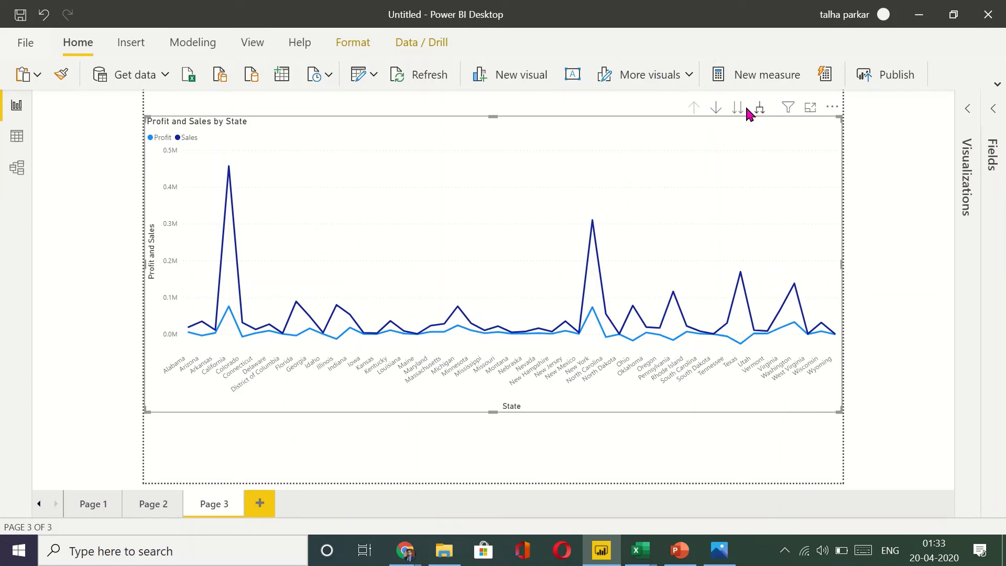
Narrow the Profit and Sales by State chart slightly from its right edge and deselect it.
mouse_move(689, 157)
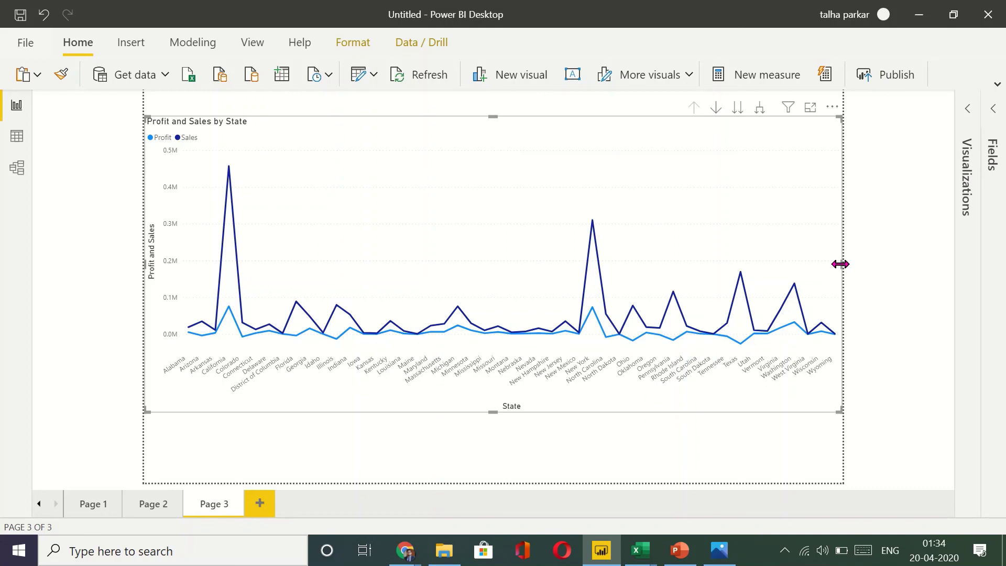
drag(840, 264, 795, 264)
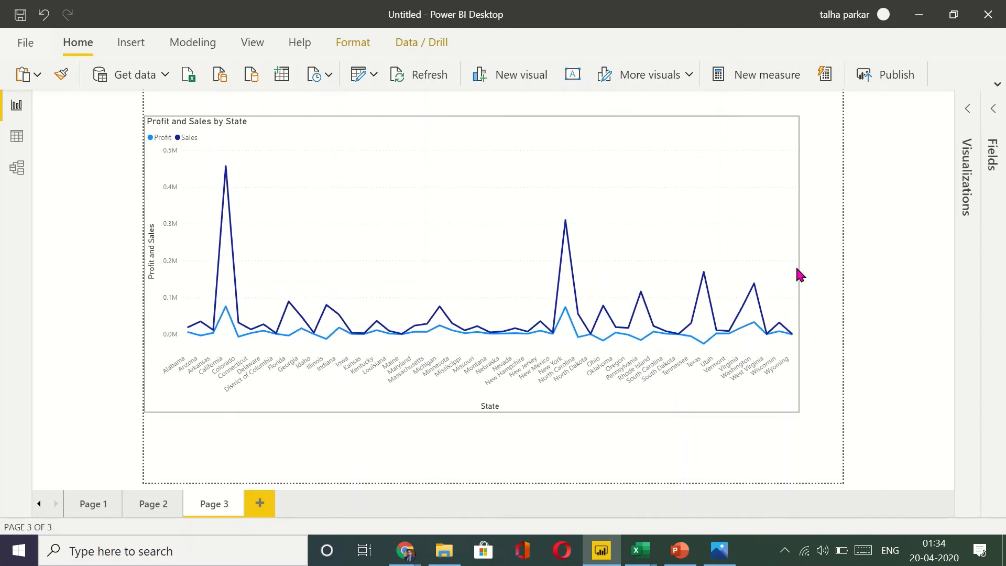
click(144, 268)
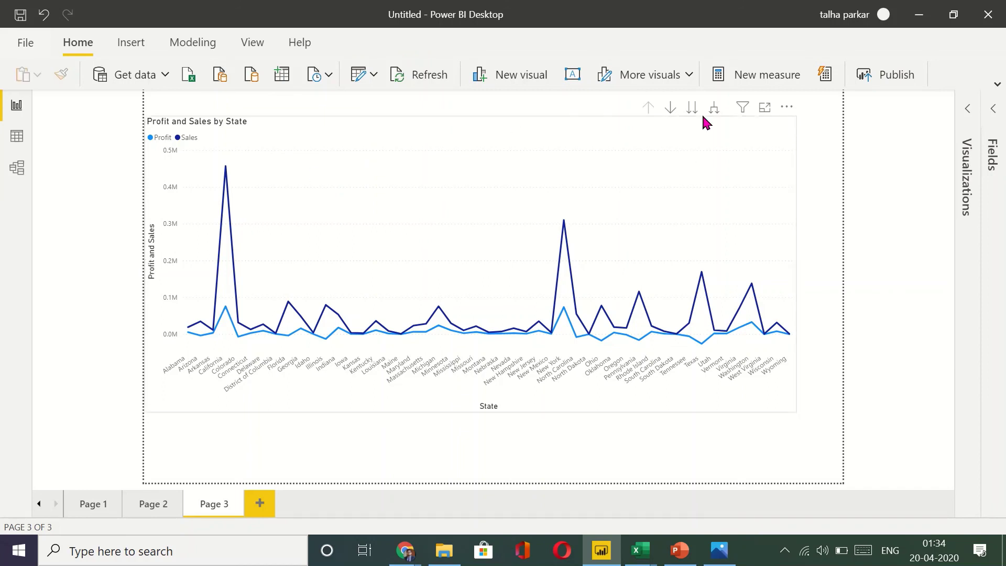